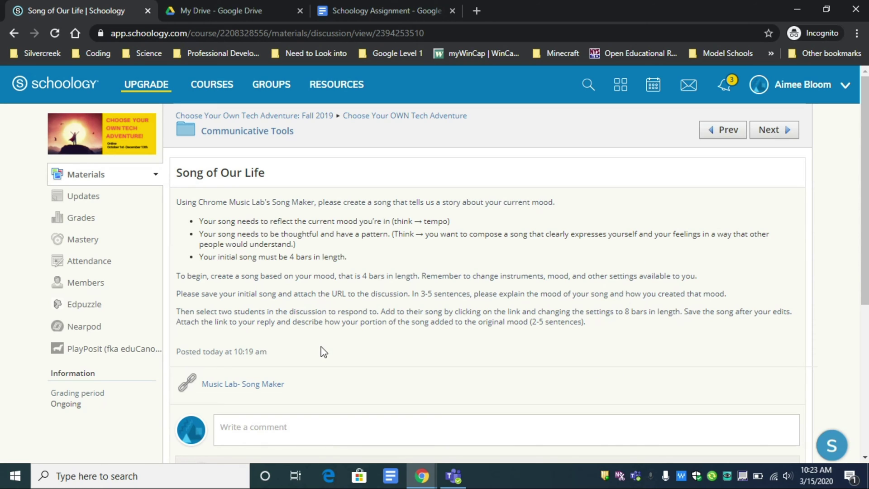
Open the saved Song Maker song from its copied link in a new browser tab.
{"action": "left_click", "coordinate": [476, 10]}
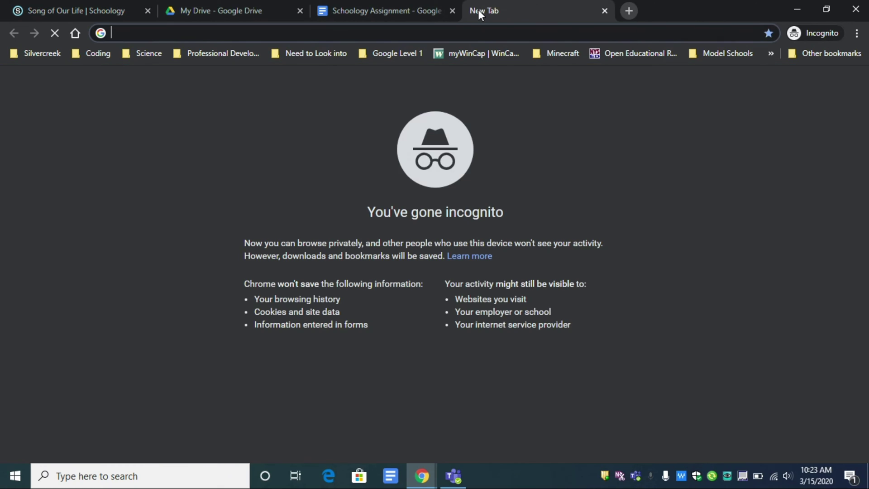
{"action": "key", "text": "ctrl+v"}
{"action": "key", "text": "Return"}
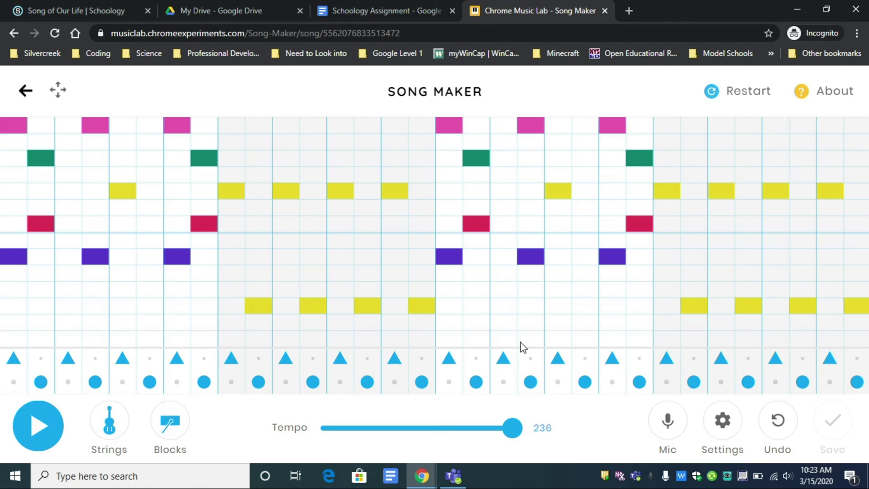
Toggle a percussion beat on and off to enable saving, save the song and copy its new link.
{"action": "double_click", "coordinate": [532, 358]}
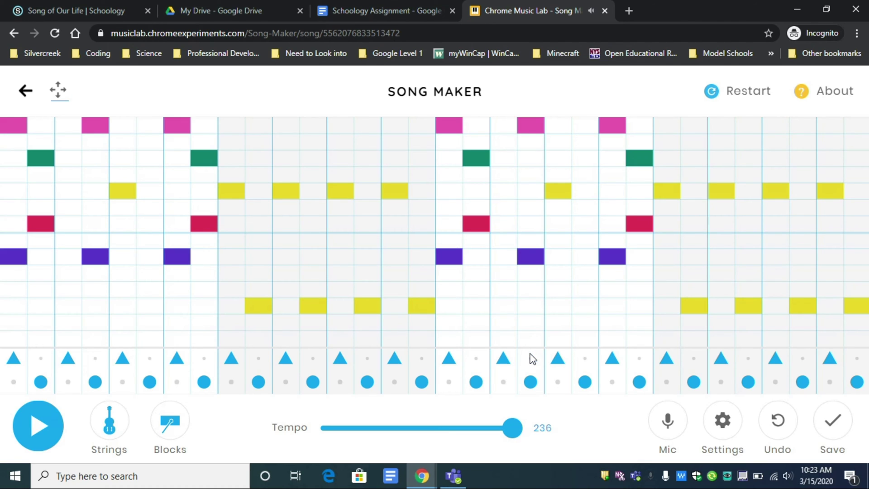
{"action": "left_click", "coordinate": [829, 424]}
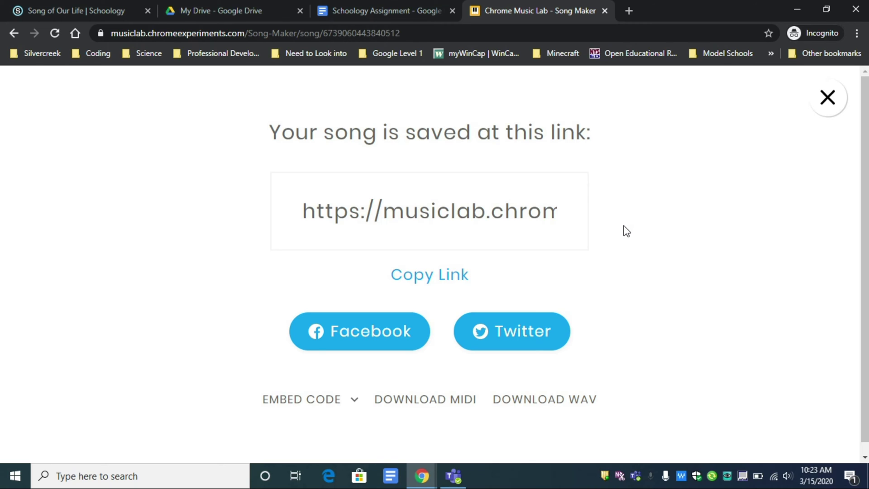
{"action": "left_click", "coordinate": [431, 276]}
{"action": "key", "text": "ctrl+c"}
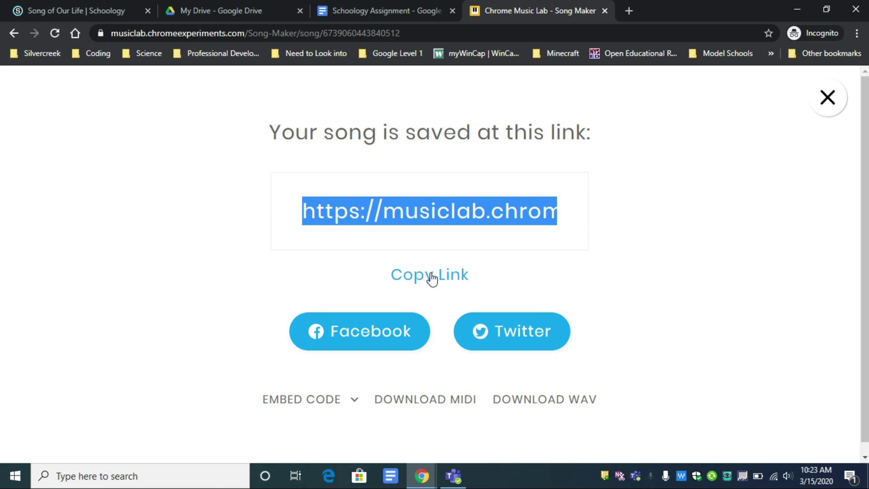
Start a comment reading "Explaining" in the Song of Our Life discussion and turn on spell checking.
{"action": "left_click", "coordinate": [226, 10]}
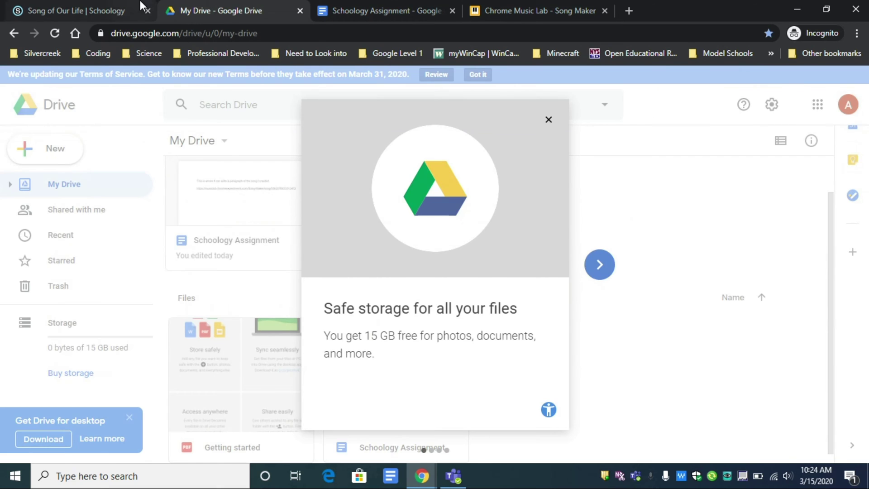
{"action": "left_click", "coordinate": [136, 10]}
{"action": "left_click", "coordinate": [256, 441]}
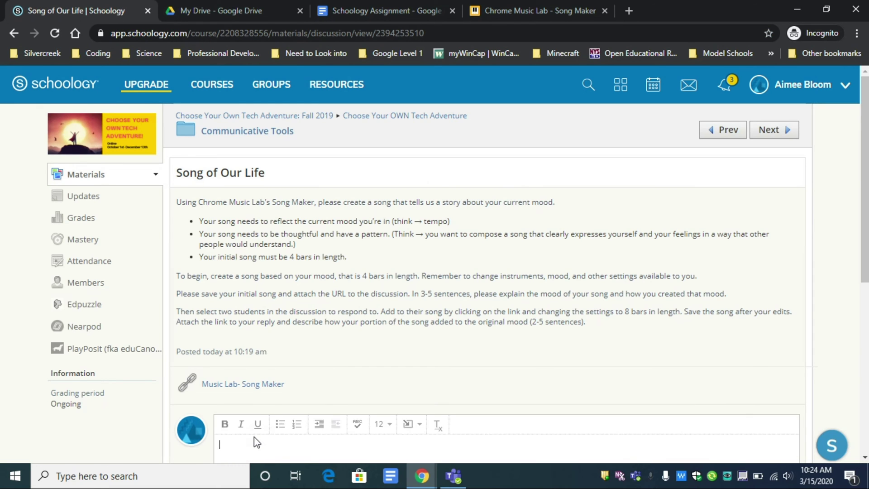
{"action": "left_click_drag", "start_coordinate": [858, 215], "coordinate": [858, 319]}
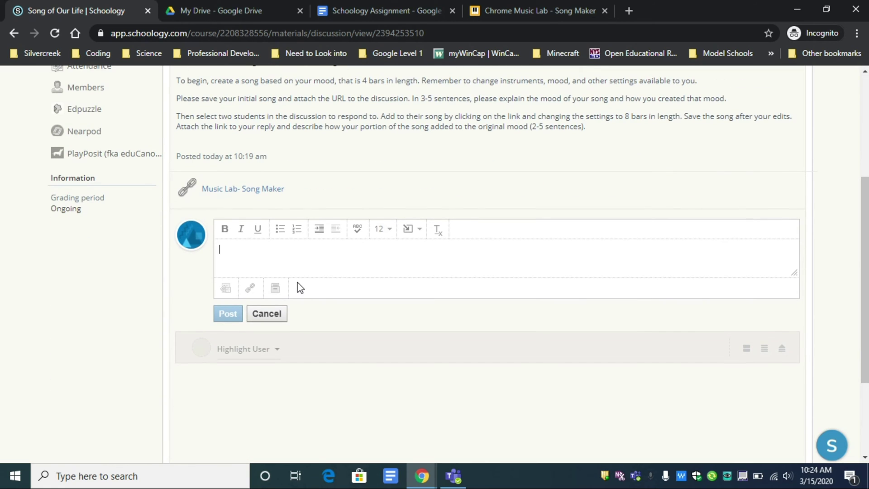
{"action": "type", "text": "Explaining"}
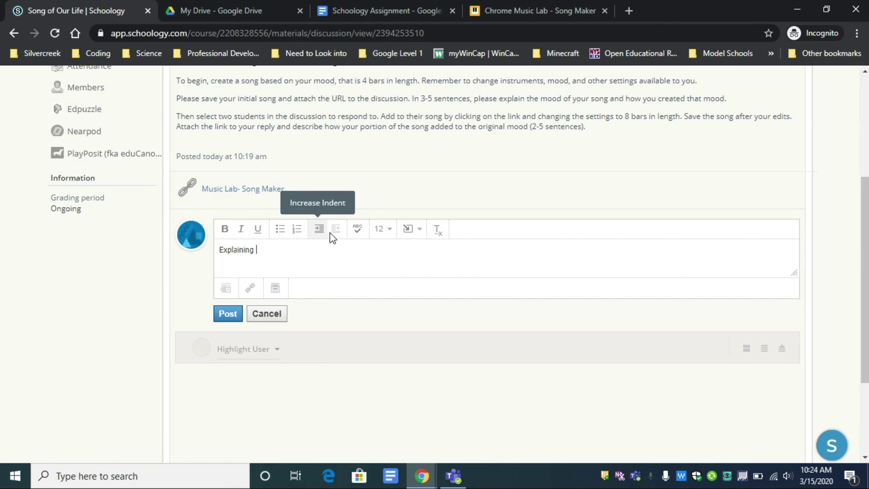
{"action": "left_click", "coordinate": [356, 231]}
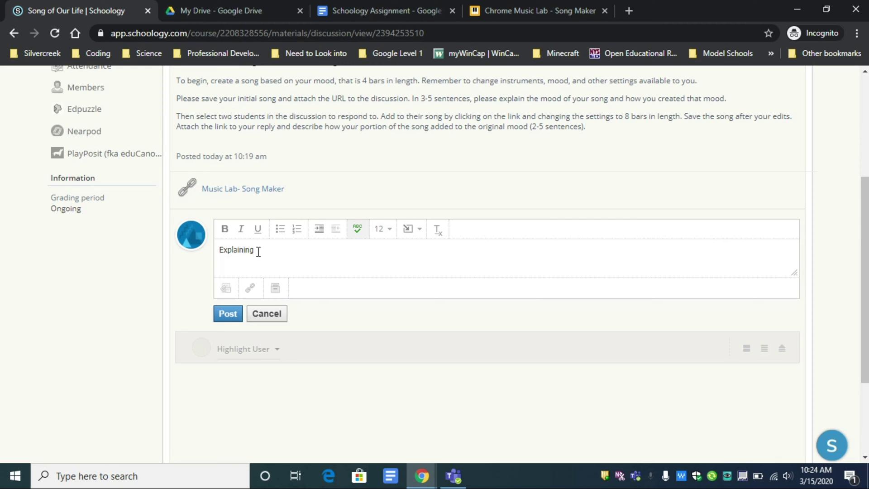
Attach the copied song link to the comment, titled with the student's first name and "Song", and post it.
{"action": "left_click", "coordinate": [400, 2]}
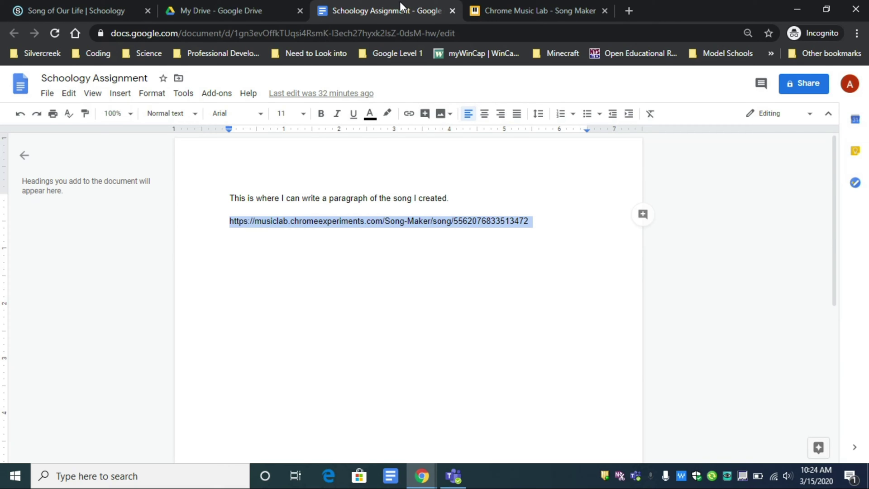
{"action": "left_click", "coordinate": [129, 6]}
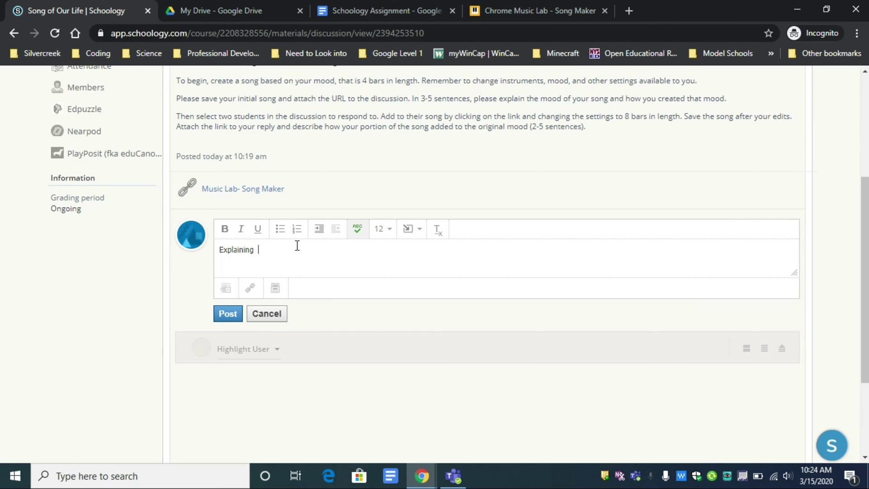
{"action": "left_click", "coordinate": [250, 287]}
{"action": "left_click", "coordinate": [412, 182]}
{"action": "key", "text": "ctrl+v"}
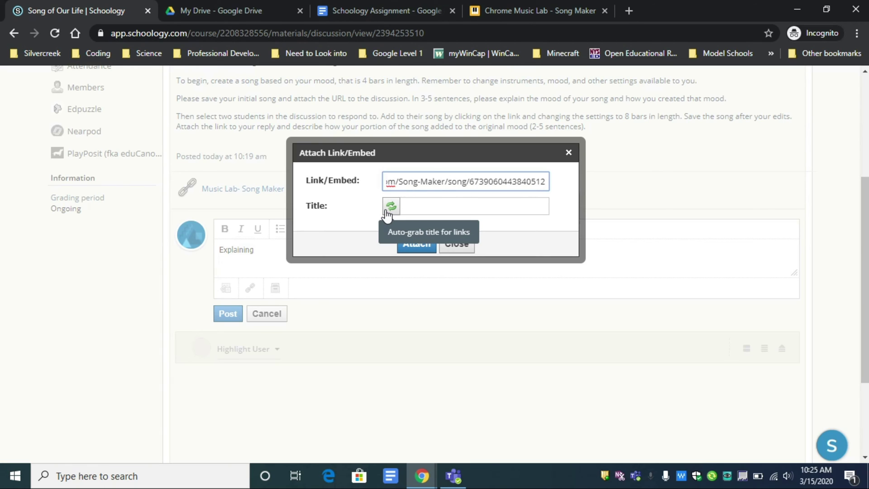
{"action": "left_click", "coordinate": [424, 206]}
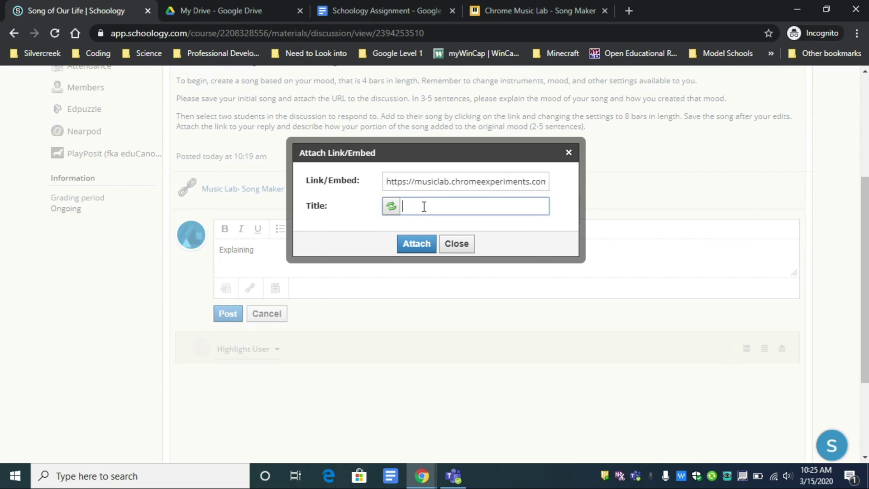
{"action": "type", "text": "Aimee's Song"}
{"action": "left_click", "coordinate": [416, 244]}
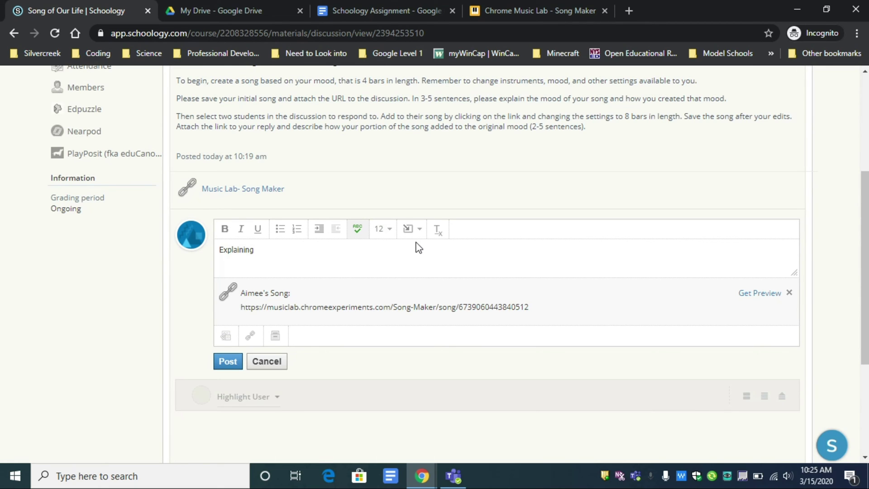
{"action": "left_click", "coordinate": [227, 360]}
{"action": "scroll", "coordinate": [223, 369], "scroll_direction": "down", "scroll_amount": 3}
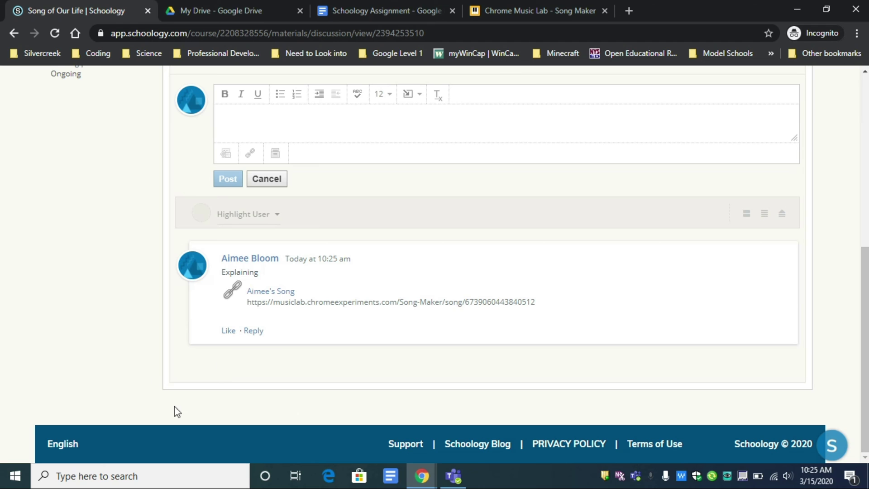
Switch to the instructor's browser window, reload the Song of Our Life discussion and view the student's post.
{"action": "left_click", "coordinate": [423, 477]}
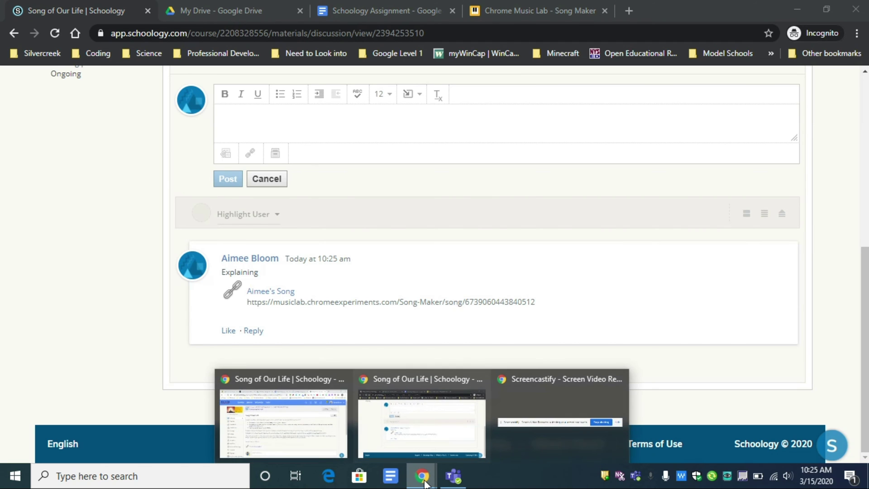
{"action": "left_click", "coordinate": [324, 436]}
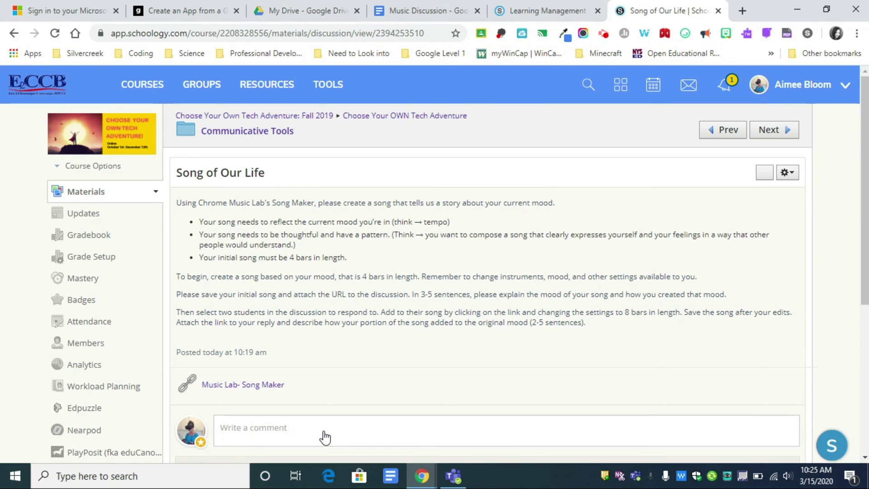
{"action": "left_click", "coordinate": [54, 34]}
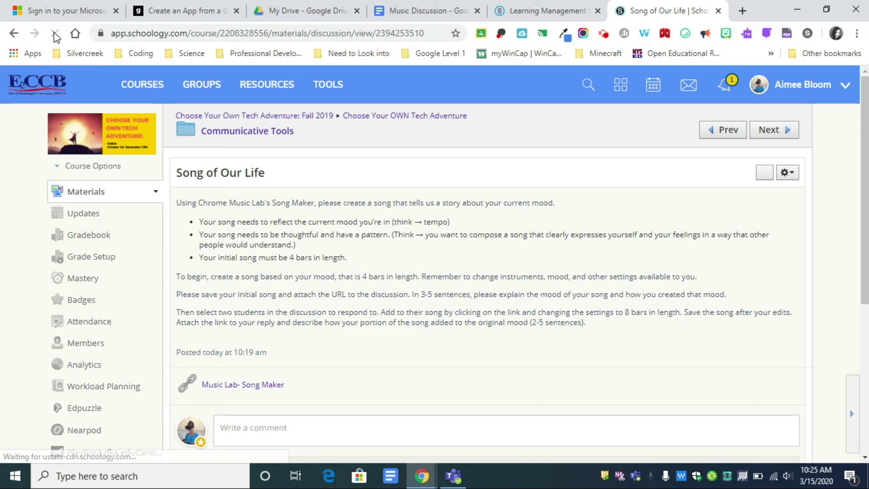
{"action": "left_click", "coordinate": [864, 196]}
{"action": "left_click_drag", "start_coordinate": [864, 197], "coordinate": [864, 343]}
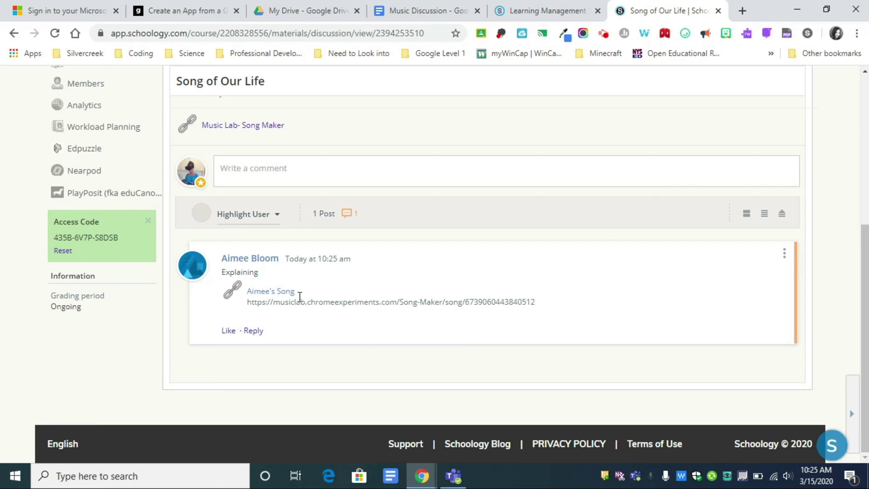
Open the song attached to the student's post, play it through and stop playback.
{"action": "left_click", "coordinate": [256, 292]}
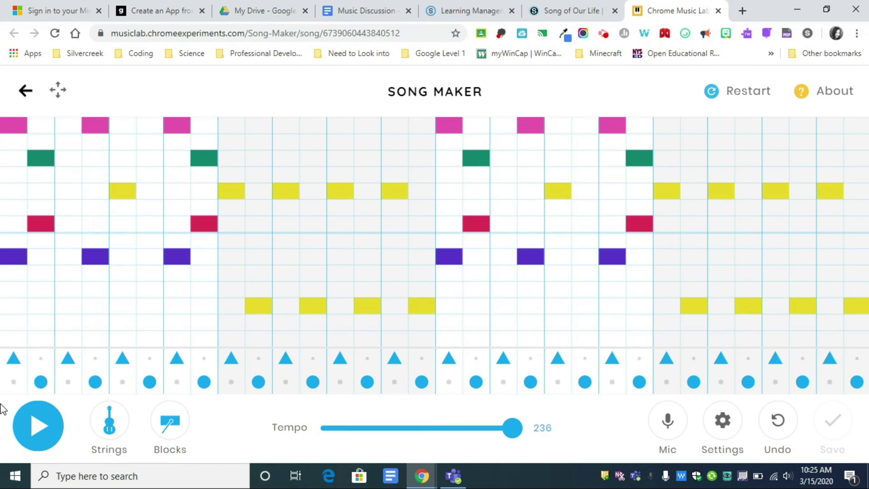
{"action": "left_click", "coordinate": [24, 433]}
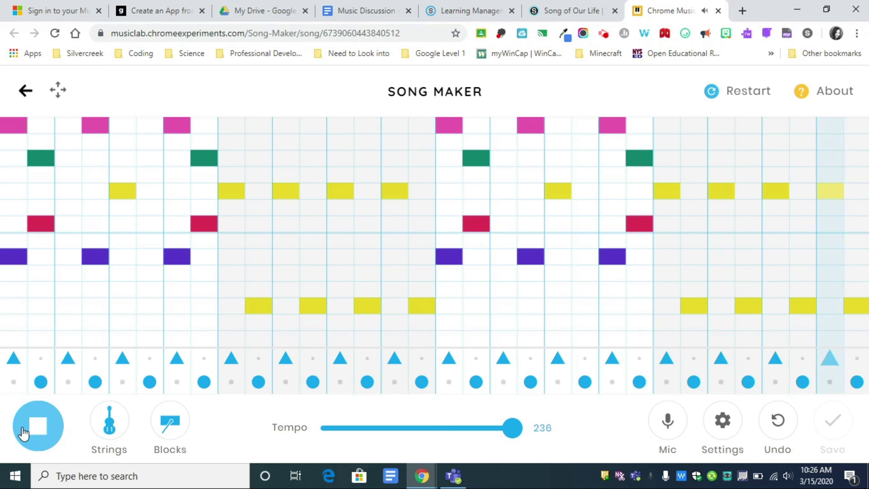
{"action": "left_click", "coordinate": [24, 433]}
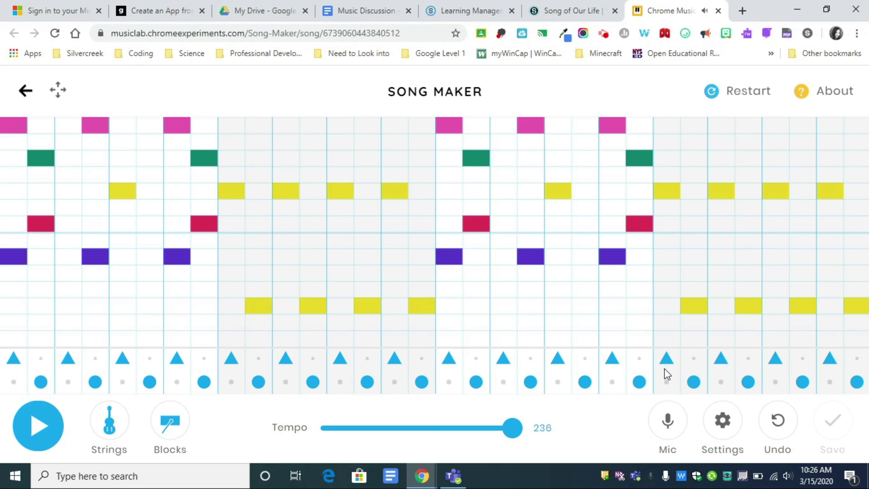
Set the song's length to 8 bars in the song settings and apply the change.
{"action": "left_click", "coordinate": [724, 426]}
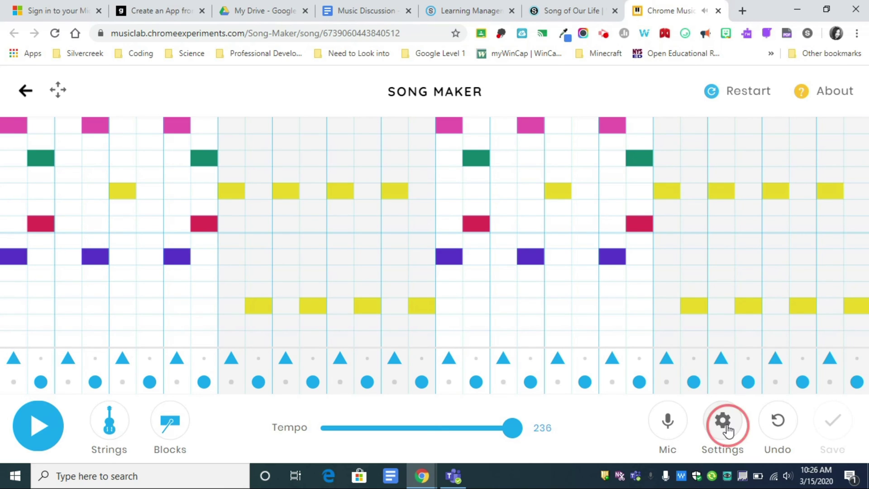
{"action": "left_click", "coordinate": [399, 159]}
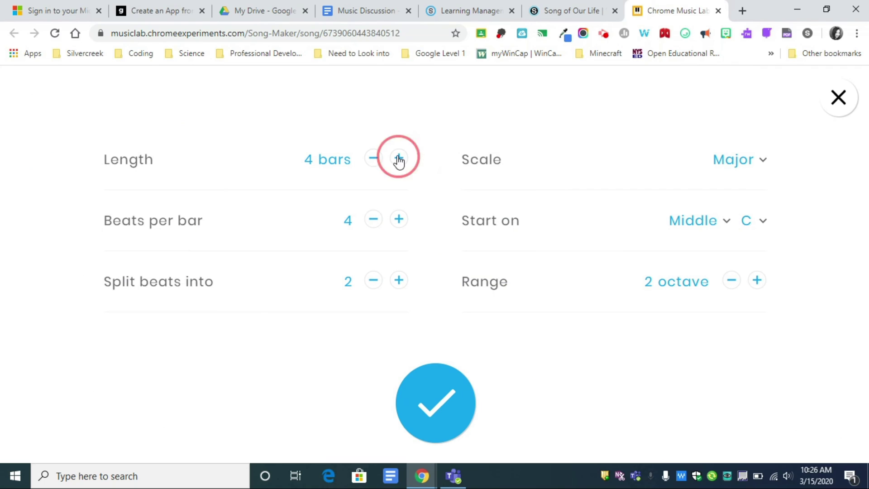
{"action": "left_click", "coordinate": [398, 158]}
{"action": "left_click", "coordinate": [399, 159]}
{"action": "left_click", "coordinate": [399, 158]}
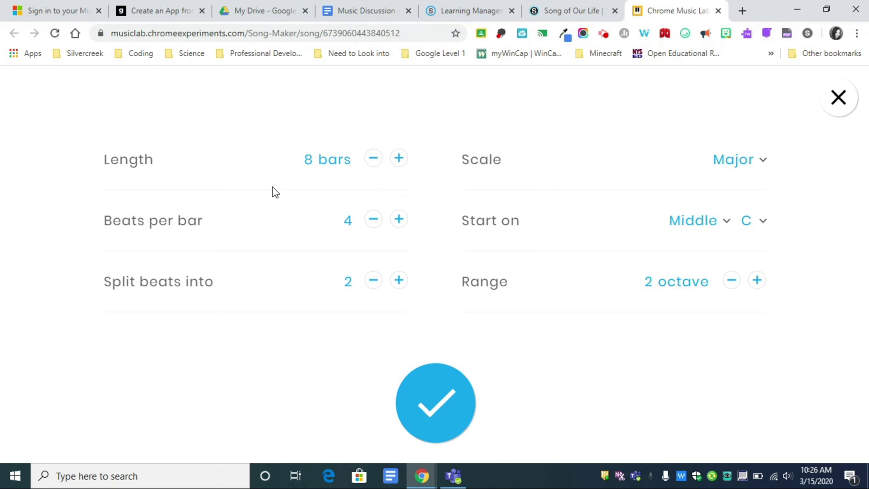
{"action": "left_click", "coordinate": [427, 414]}
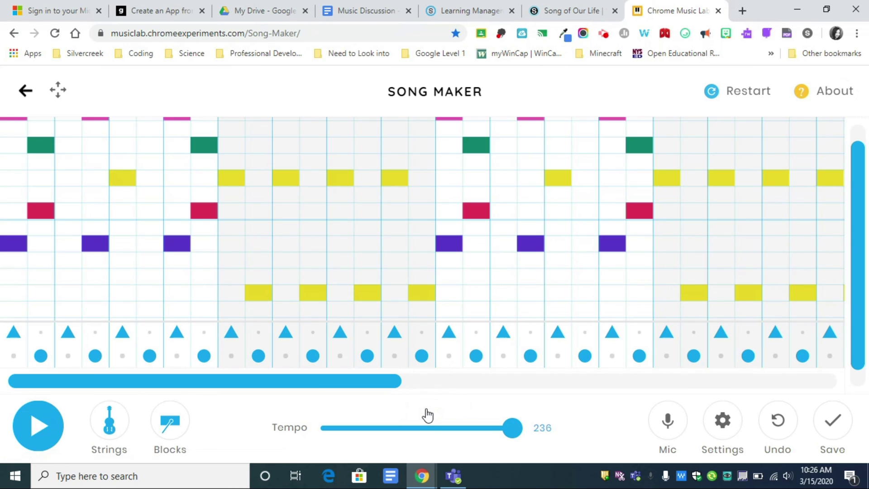
Add seven notes in the fifth bar, forming a sideways V from high and low notes to one middle note.
{"action": "left_click", "coordinate": [379, 385]}
{"action": "left_click_drag", "start_coordinate": [379, 385], "coordinate": [609, 385]}
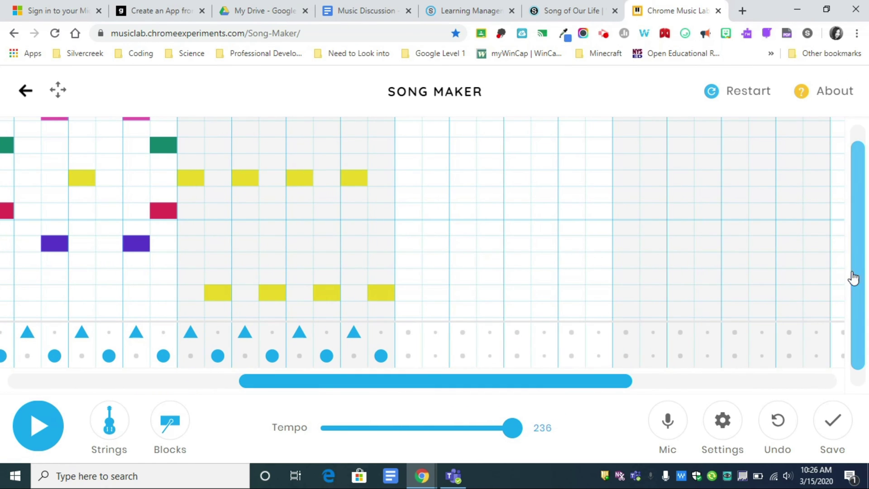
{"action": "left_click_drag", "start_coordinate": [853, 278], "coordinate": [853, 223]}
{"action": "left_click", "coordinate": [410, 124]}
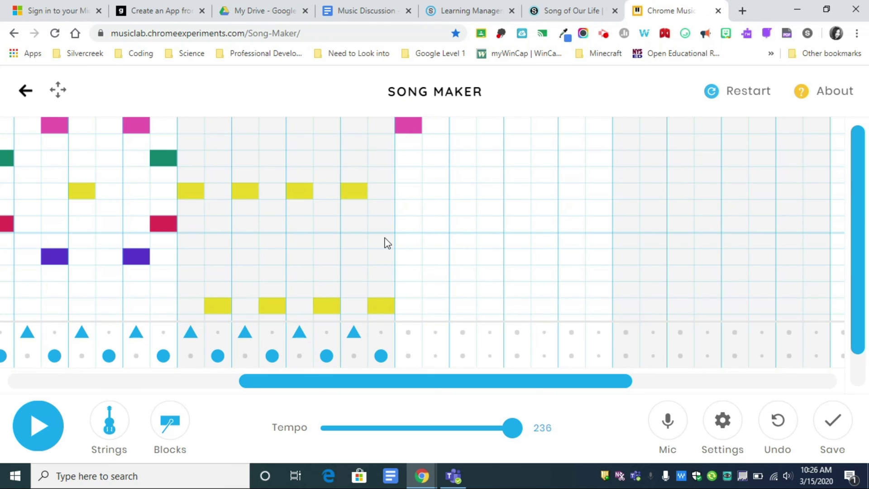
{"action": "left_click", "coordinate": [407, 308]}
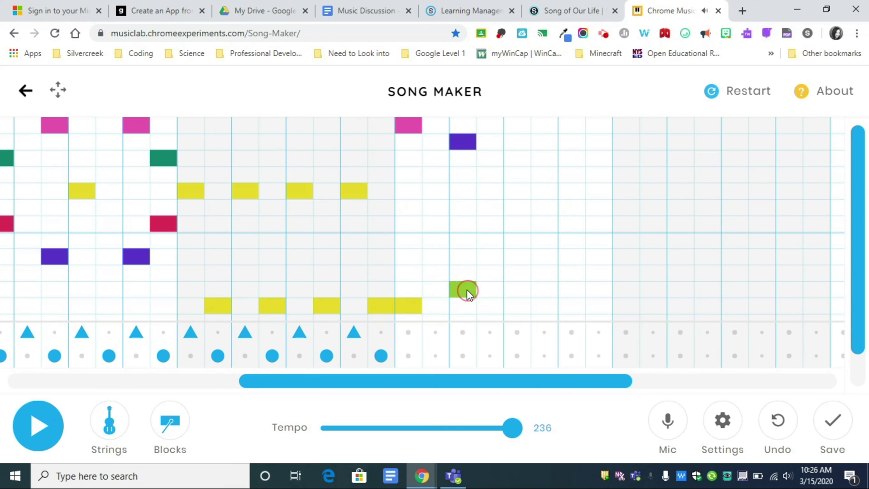
{"action": "left_click", "coordinate": [496, 177]}
{"action": "left_click", "coordinate": [496, 242]}
{"action": "left_click", "coordinate": [522, 206]}
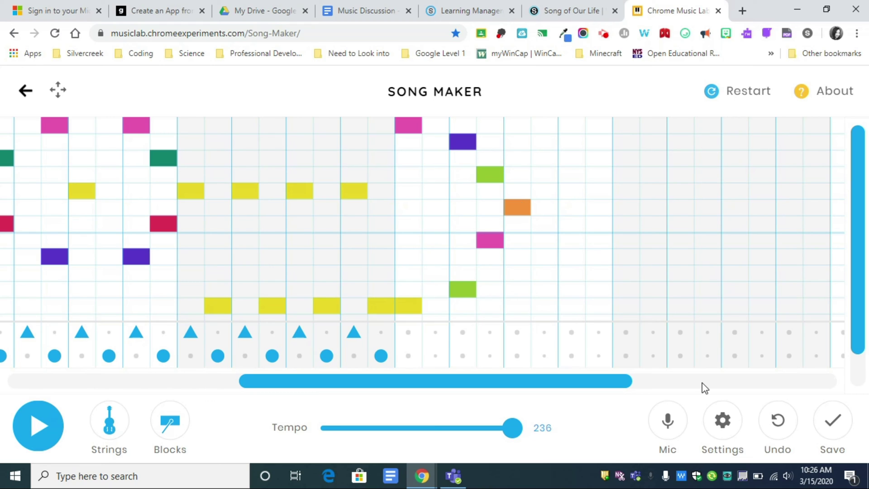
Save the extended song, copy its new link and return to the Song of Our Life discussion.
{"action": "left_click_drag", "start_coordinate": [613, 387], "coordinate": [764, 400]}
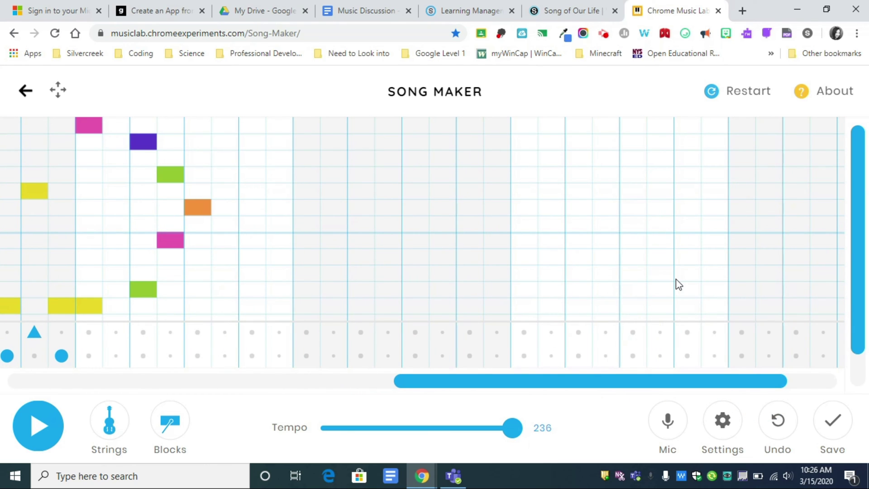
{"action": "left_click", "coordinate": [825, 425]}
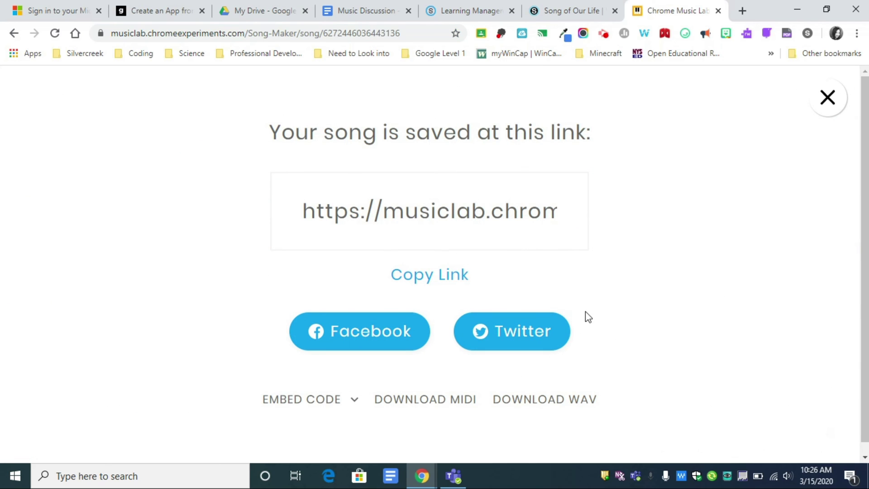
{"action": "left_click", "coordinate": [450, 276]}
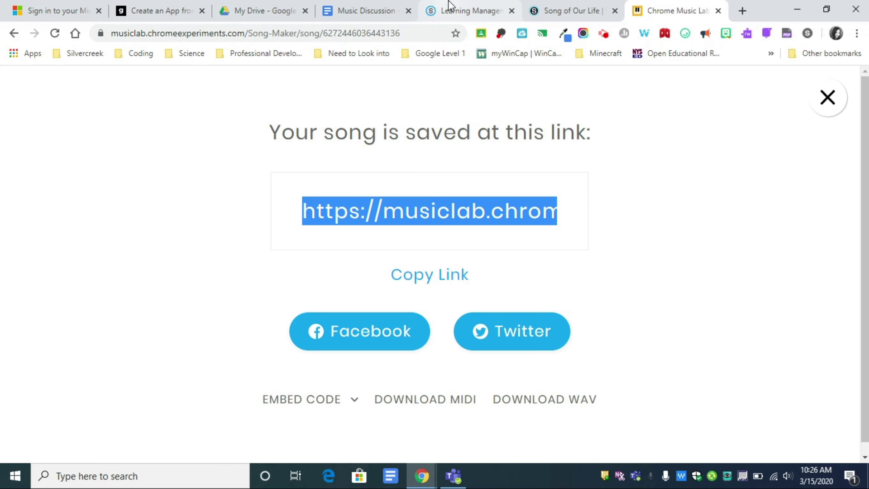
{"action": "left_click", "coordinate": [573, 7]}
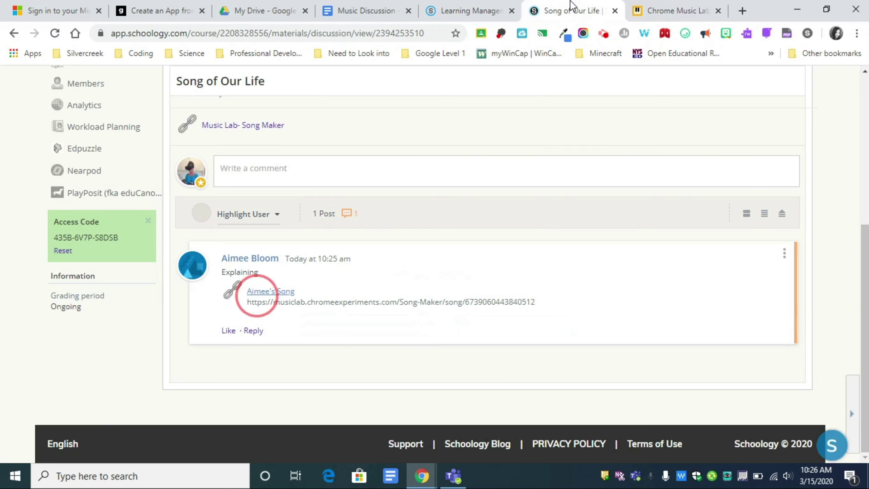
Reply to the student's post with "Nice work kd;gl '" and attach the copied song link titled "Song- extended".
{"action": "left_click", "coordinate": [253, 332]}
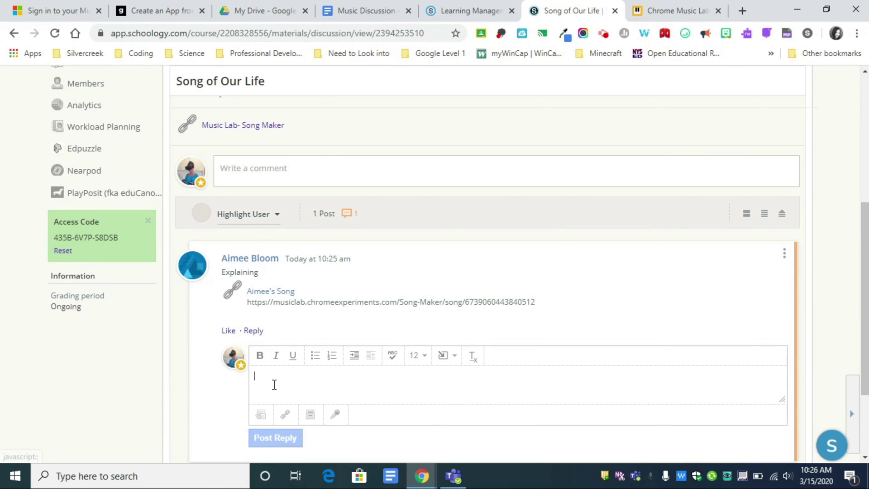
{"action": "type", "text": "Nice work kd;gl"}
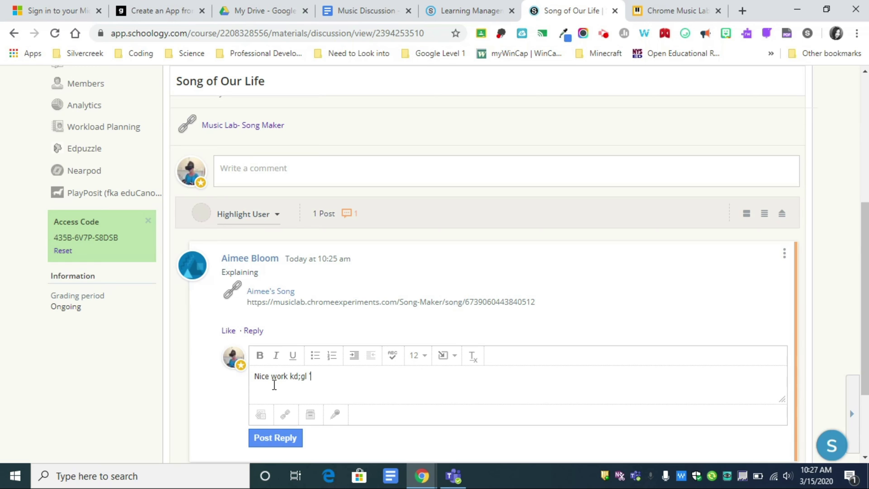
{"action": "left_click", "coordinate": [289, 416]}
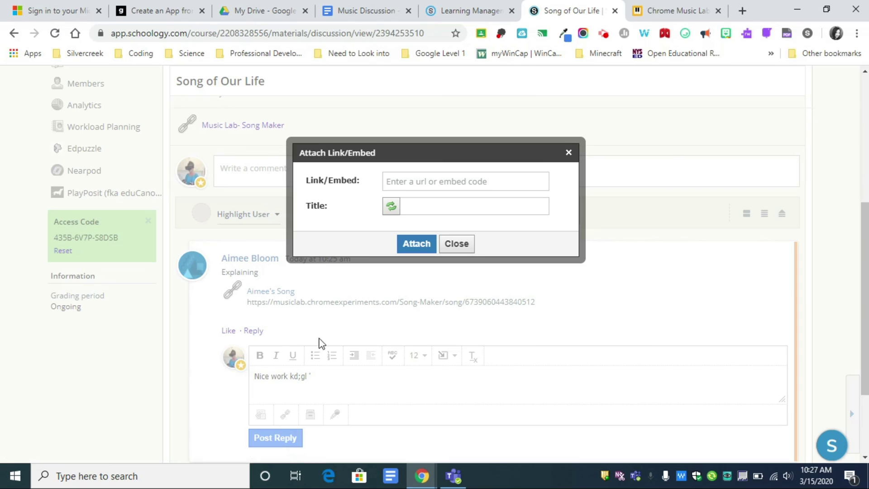
{"action": "left_click", "coordinate": [406, 180]}
{"action": "key", "text": "ctrl+v"}
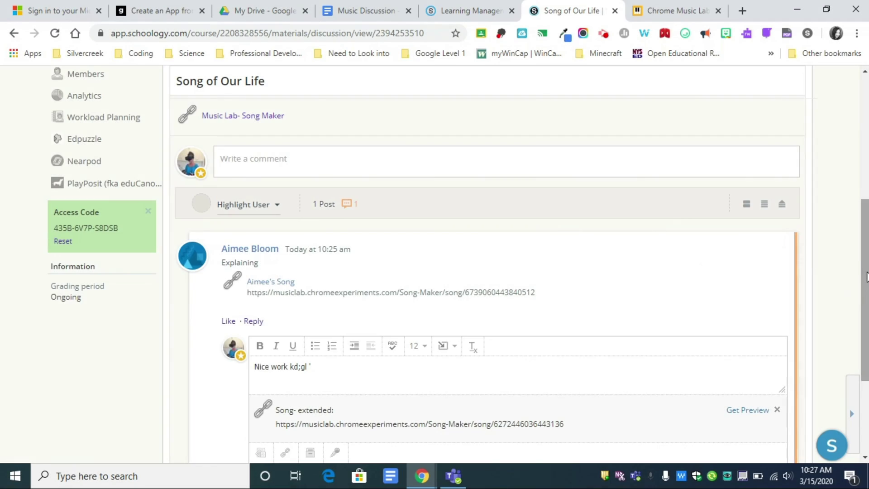
{"action": "scroll", "coordinate": [865, 277], "scroll_direction": "down", "scroll_amount": 3}
{"action": "left_click", "coordinate": [297, 327]}
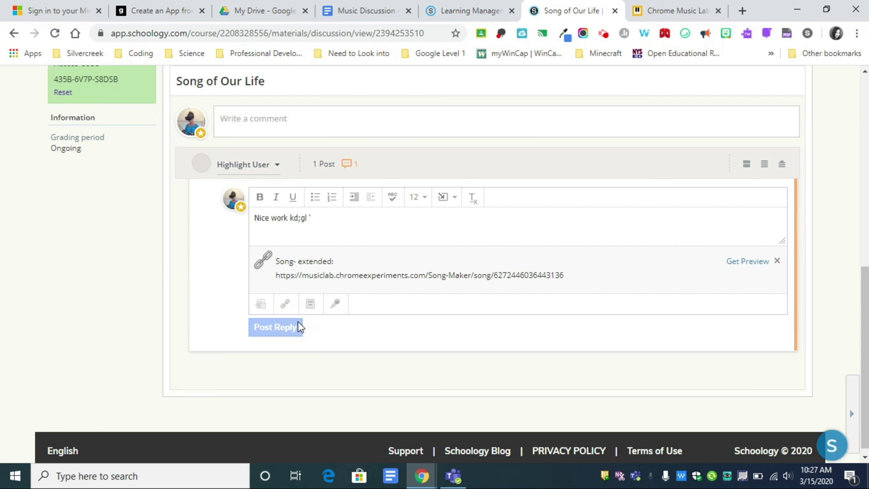
Close the old Song Maker page and open the original song attached to the student's post.
{"action": "left_click", "coordinate": [677, 1]}
{"action": "left_click", "coordinate": [717, 10]}
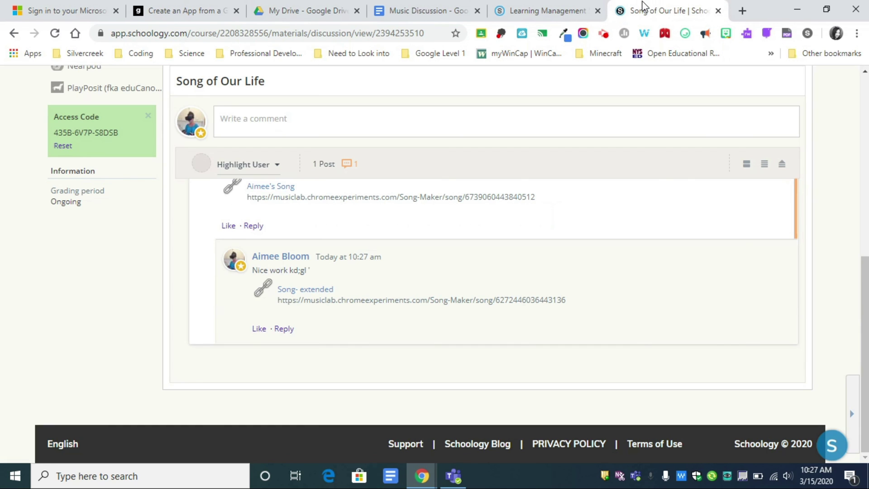
{"action": "scroll", "coordinate": [853, 368], "scroll_direction": "up", "scroll_amount": 3}
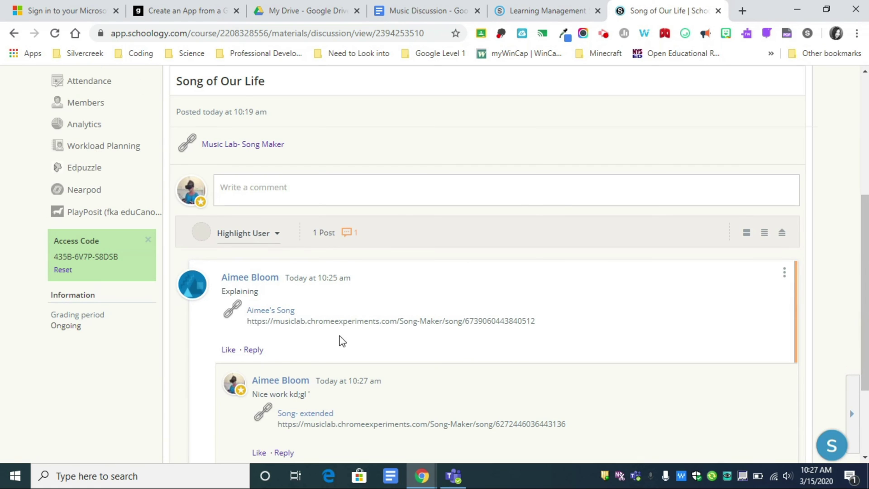
{"action": "left_click", "coordinate": [270, 310]}
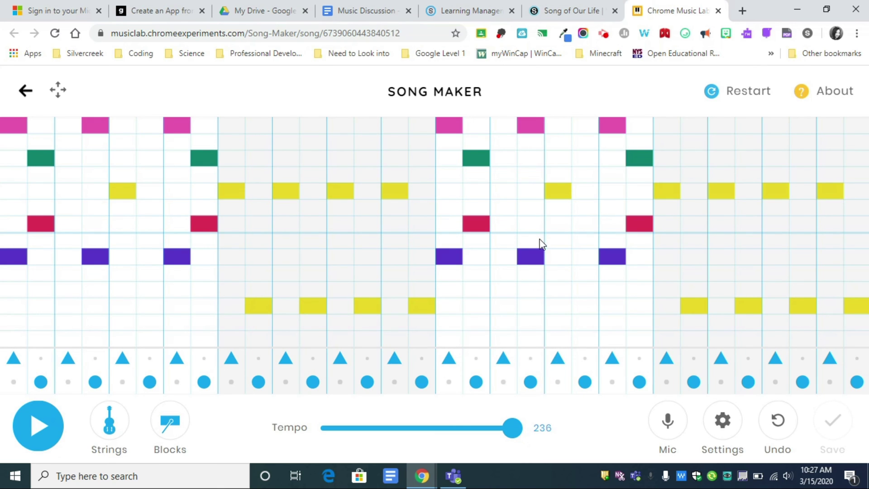
Return to the discussion, open the "Song- extended" link from the reply and view the song's last four bars.
{"action": "left_click", "coordinate": [554, 9]}
{"action": "left_click", "coordinate": [305, 414]}
{"action": "left_click", "coordinate": [298, 414]}
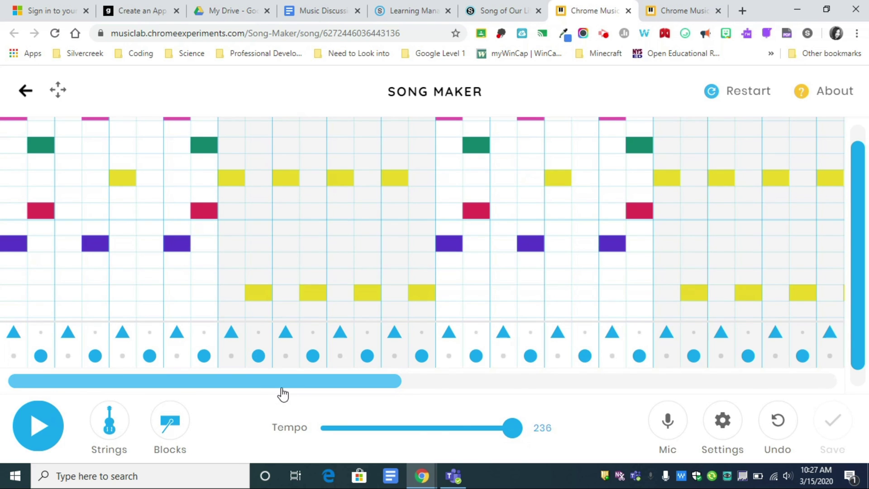
{"action": "left_click_drag", "start_coordinate": [282, 382], "coordinate": [722, 381]}
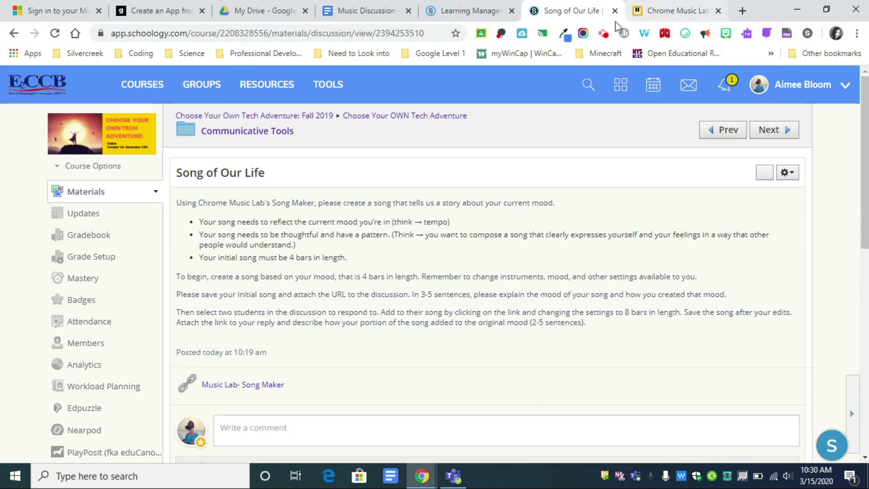
{"action": "left_click", "coordinate": [603, 34]}
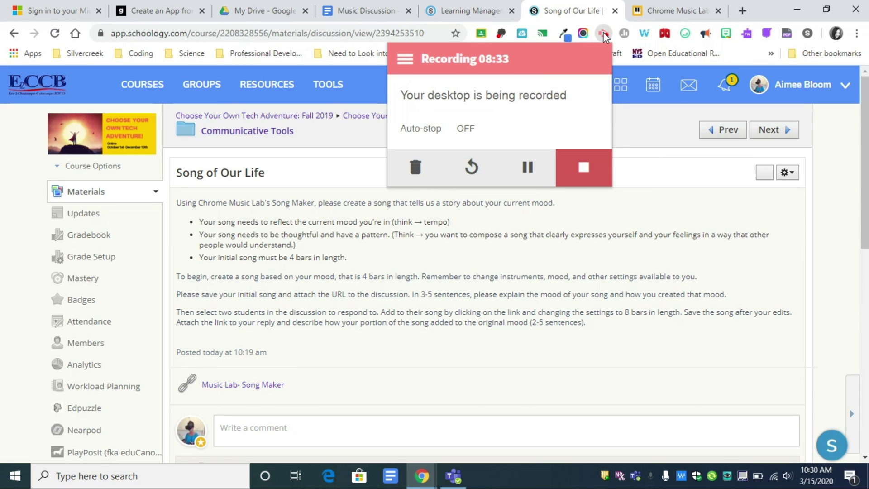